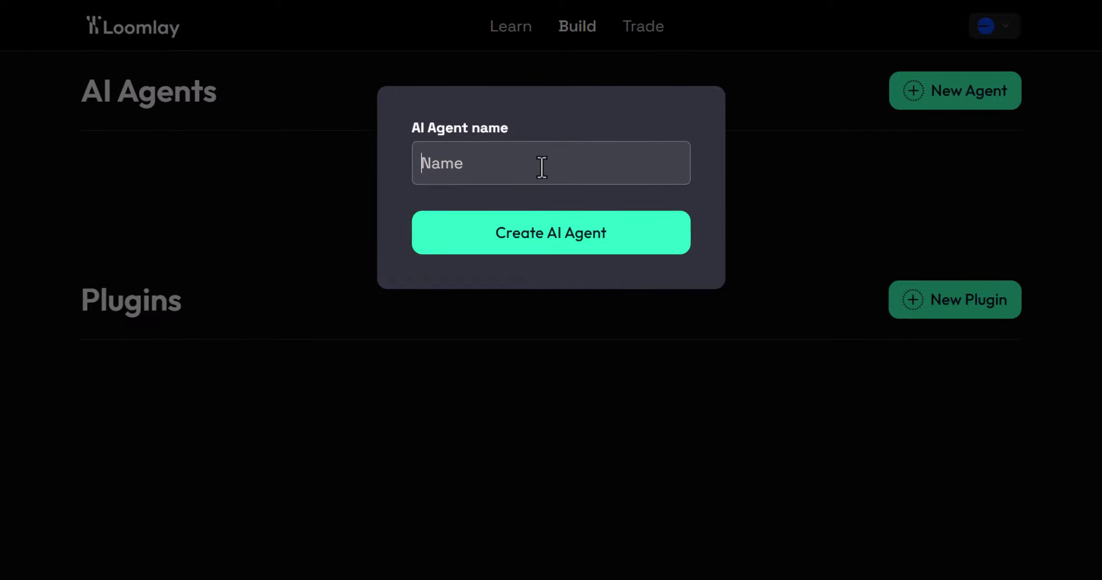
# Name the new AI agent "Whale Watch Alert" and create it
pyautogui.write('Whale Watch Alert')
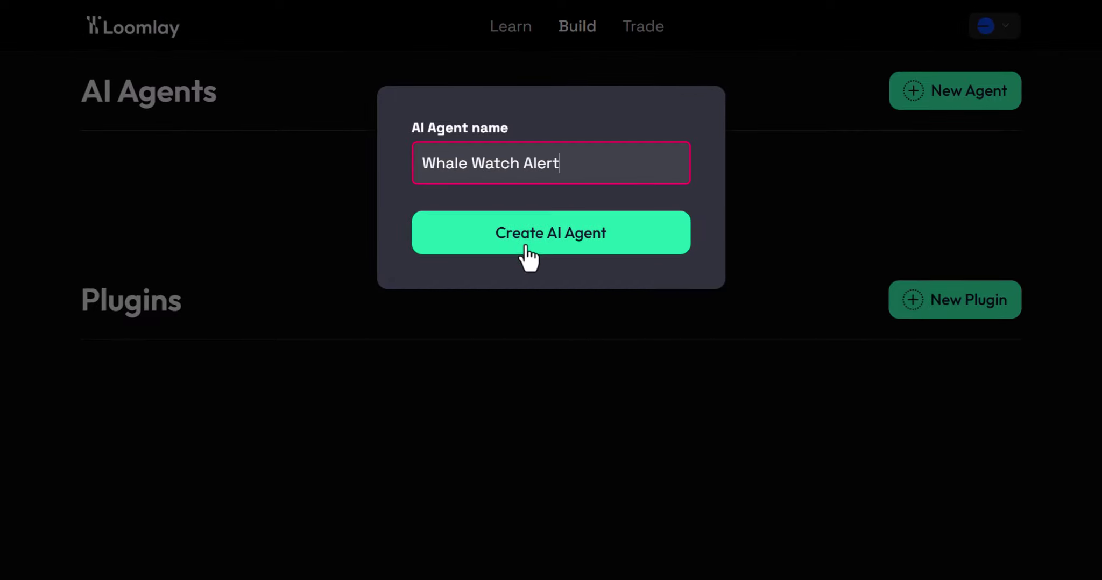
pyautogui.click(526, 249)
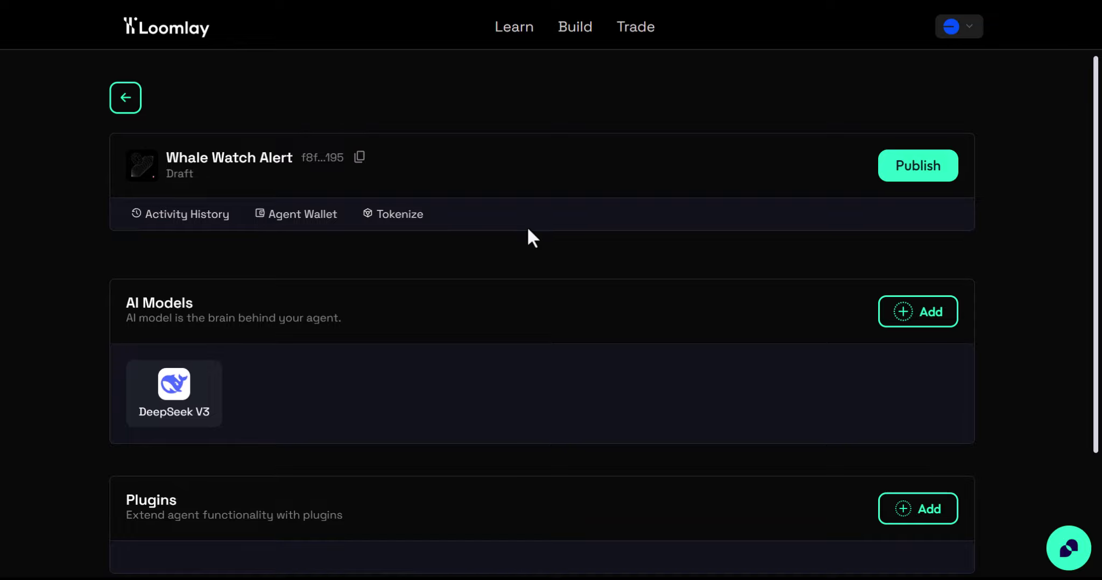
# Install the Telegram, Dexscreener and X/Twitter Official plugins for the agent
pyautogui.scroll(-3, 528, 231)
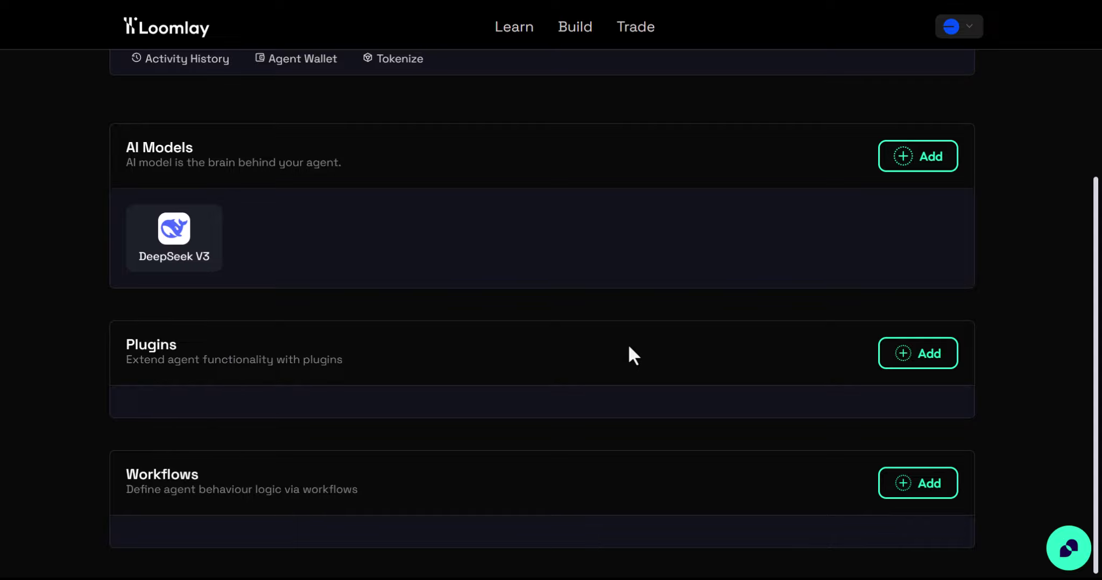
pyautogui.click(934, 360)
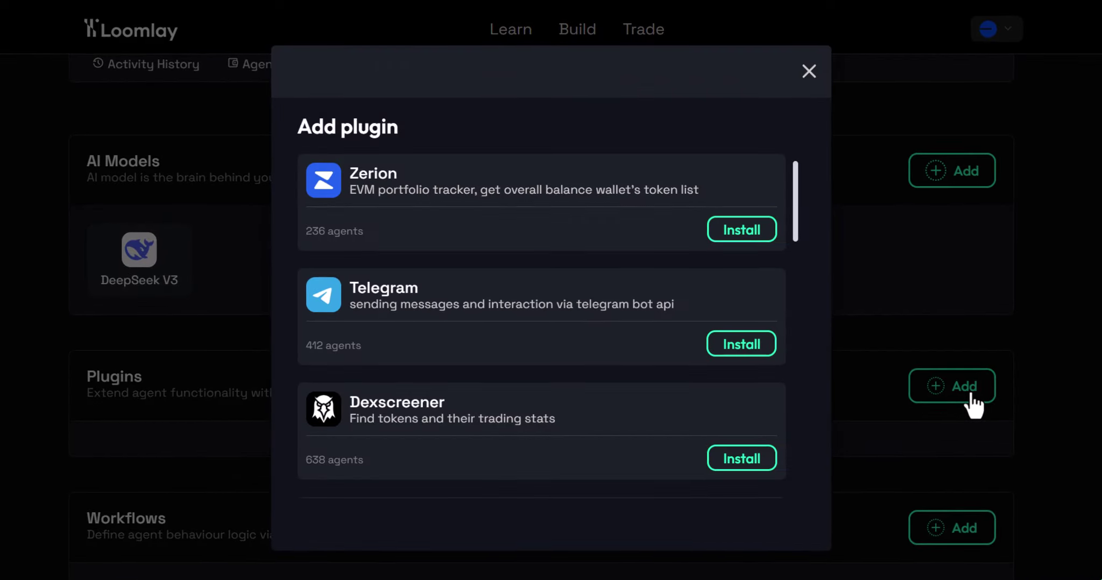
pyautogui.click(741, 345)
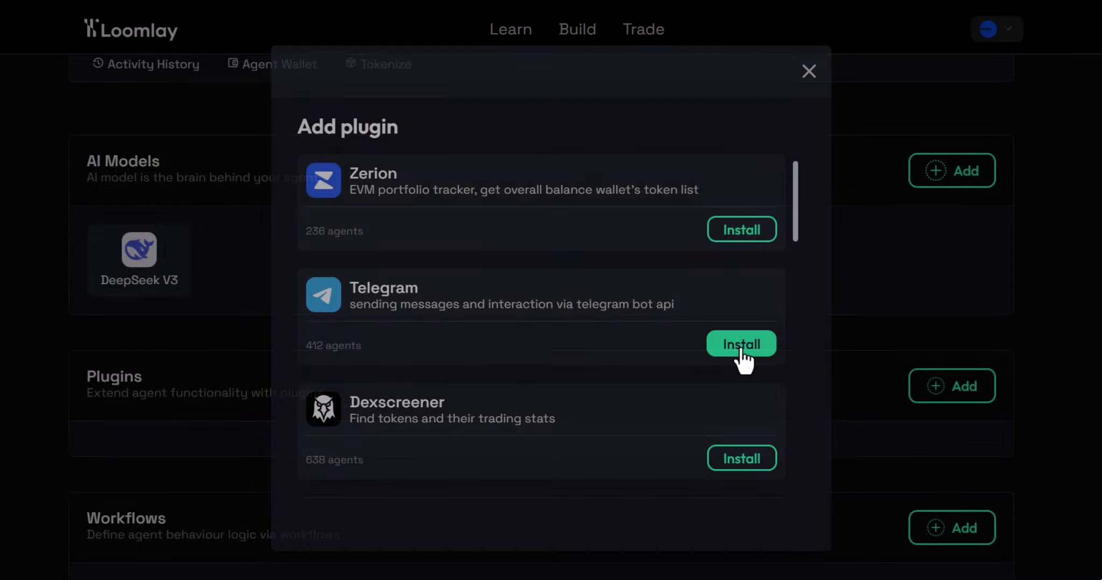
pyautogui.click(934, 398)
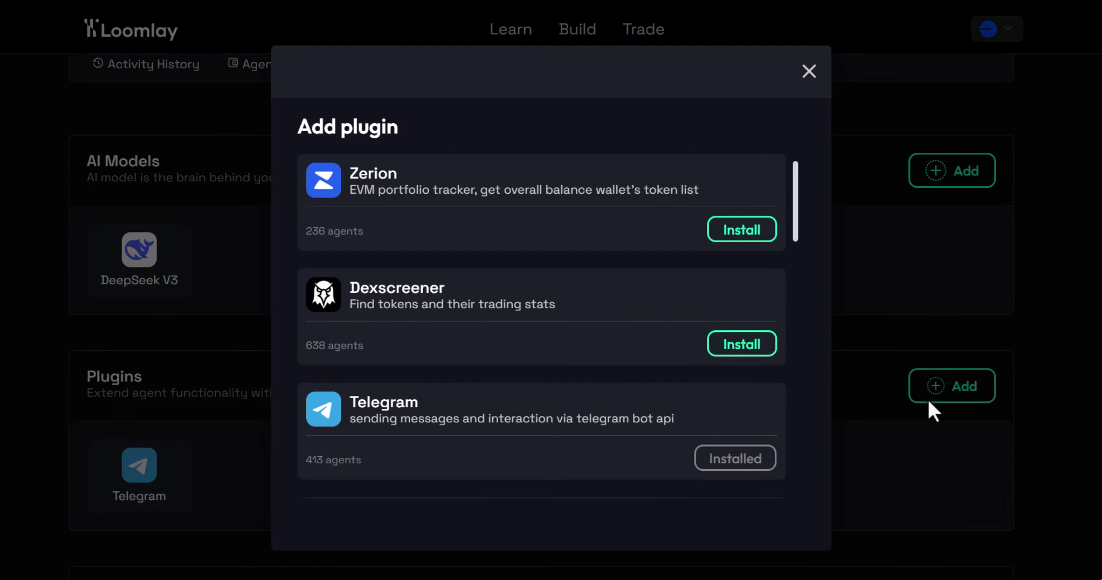
pyautogui.click(738, 347)
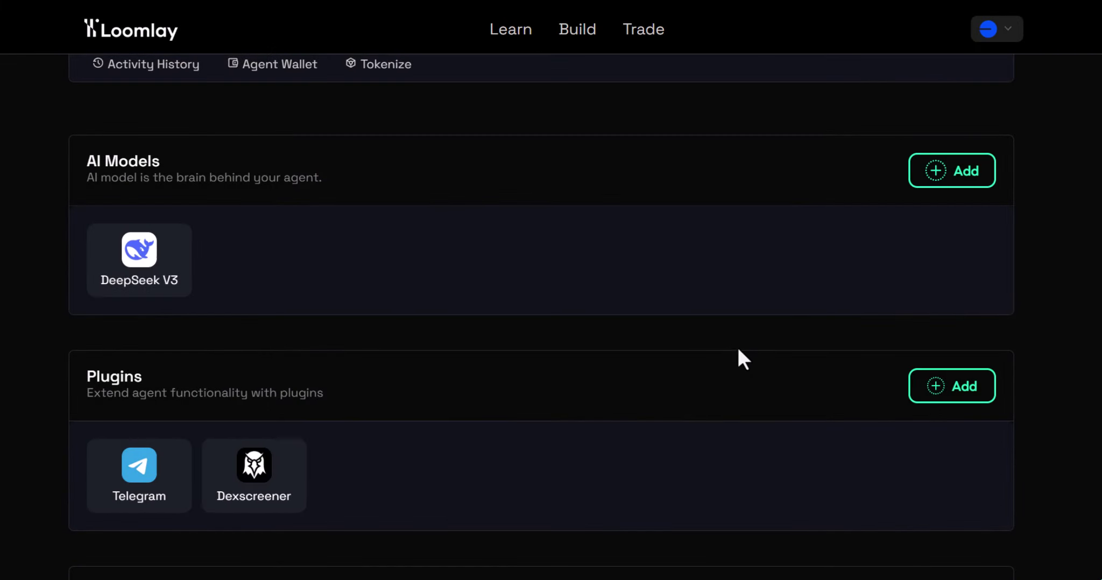
pyautogui.click(937, 397)
pyautogui.scroll(-5, 708, 345)
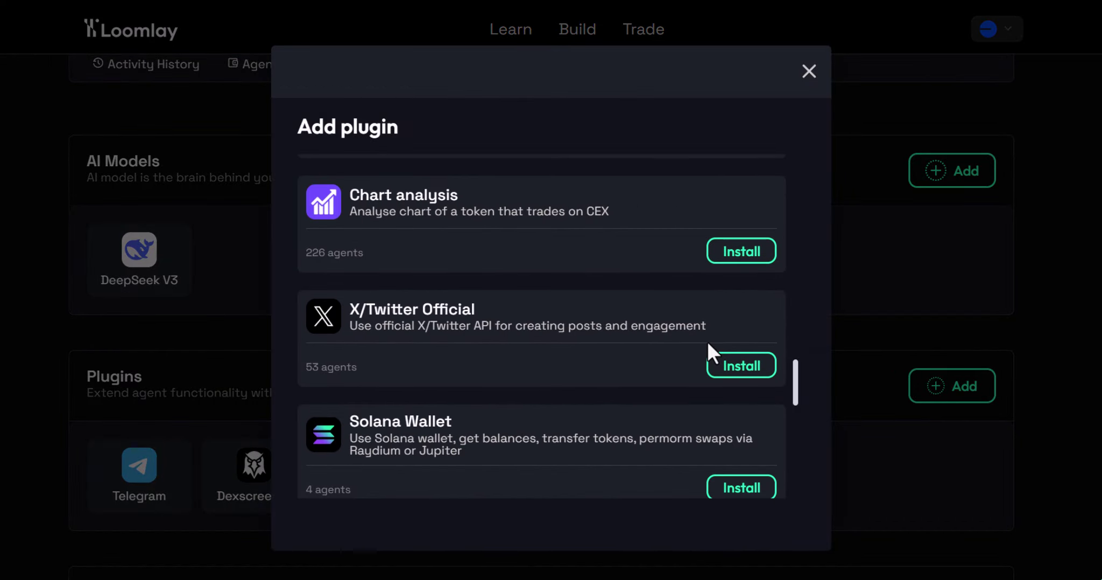
pyautogui.click(744, 376)
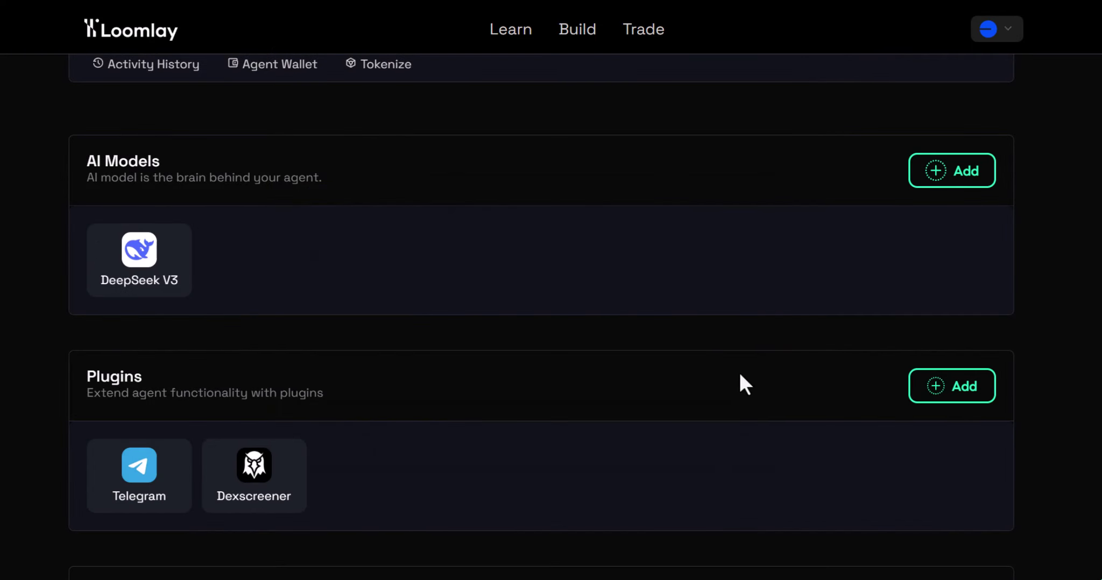
# Paste the bot token into the Telegram plugin's telegram_bot_token setting and save the plugin configuration
pyautogui.scroll(-1, 741, 375)
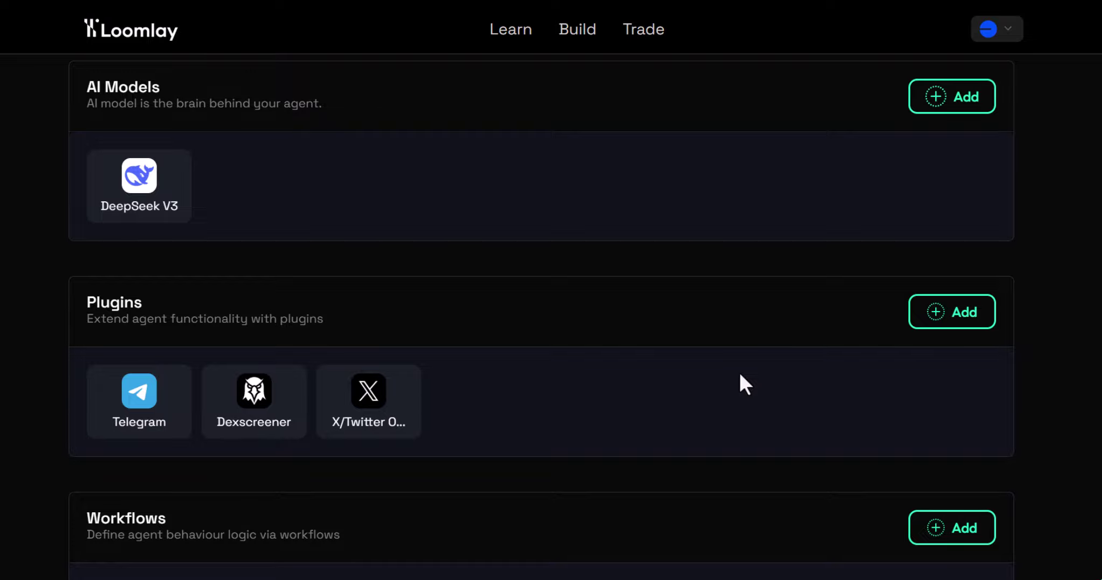
pyautogui.click(165, 413)
pyautogui.click(462, 270)
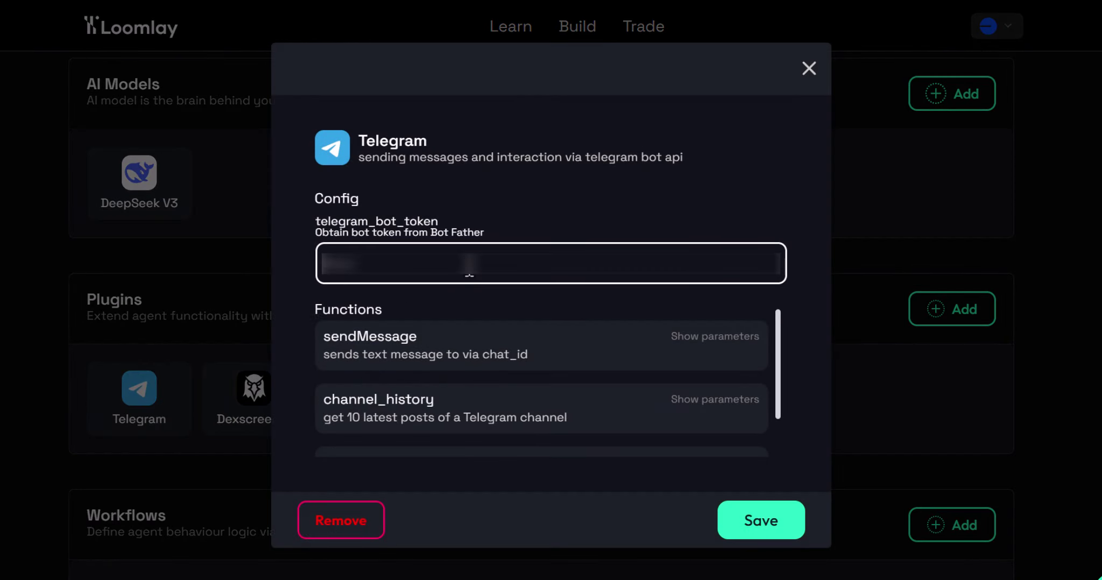
pyautogui.hotkey('ctrl', 'v')
pyautogui.click(501, 299)
pyautogui.click(762, 520)
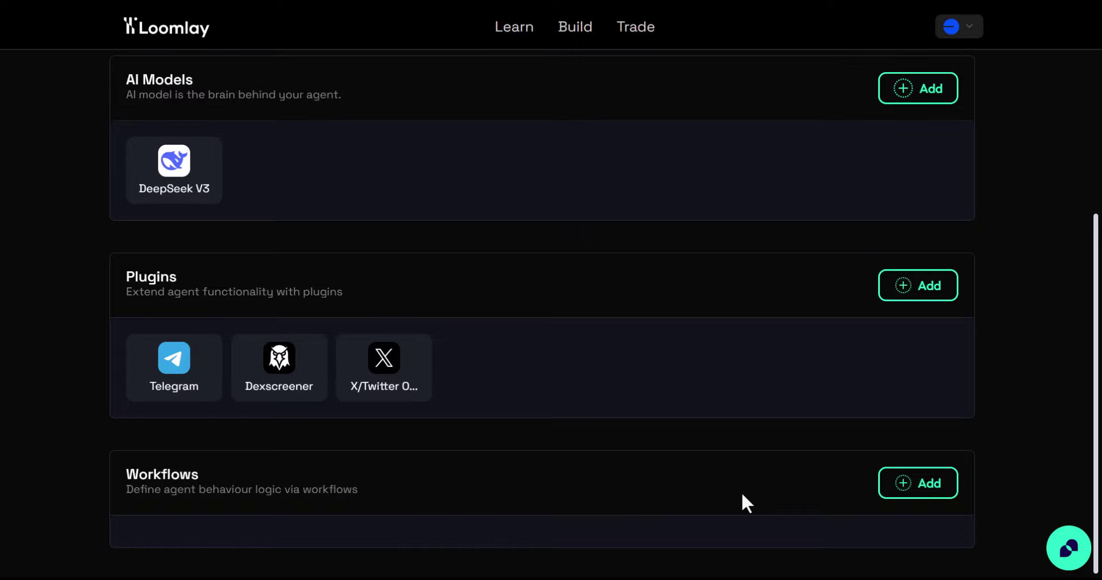
# Connect the Twitter account to the X/Twitter Official plugin and save the plugin settings
pyautogui.click(405, 404)
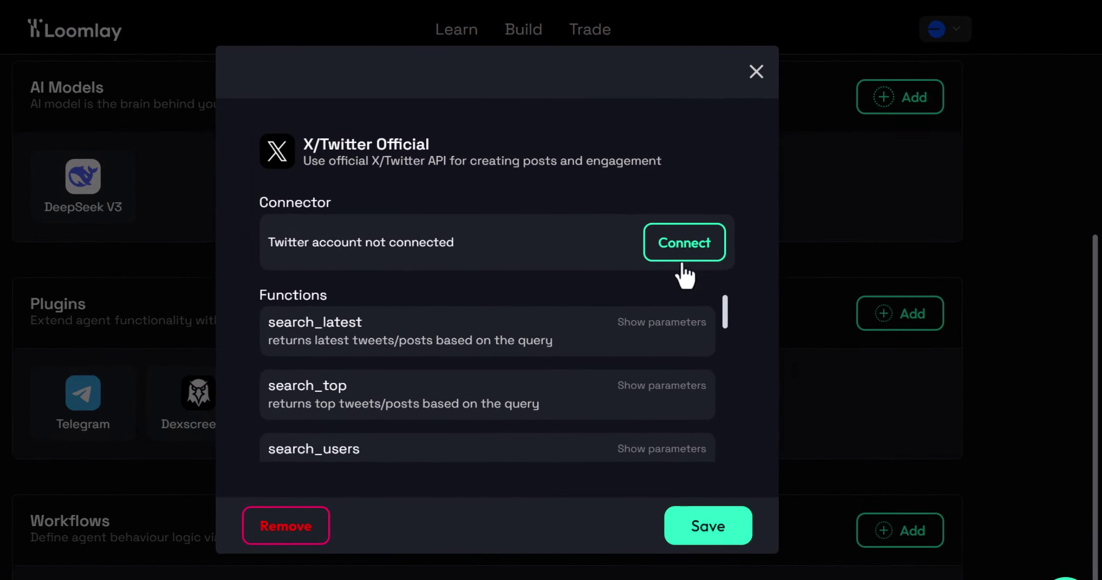
pyautogui.click(719, 235)
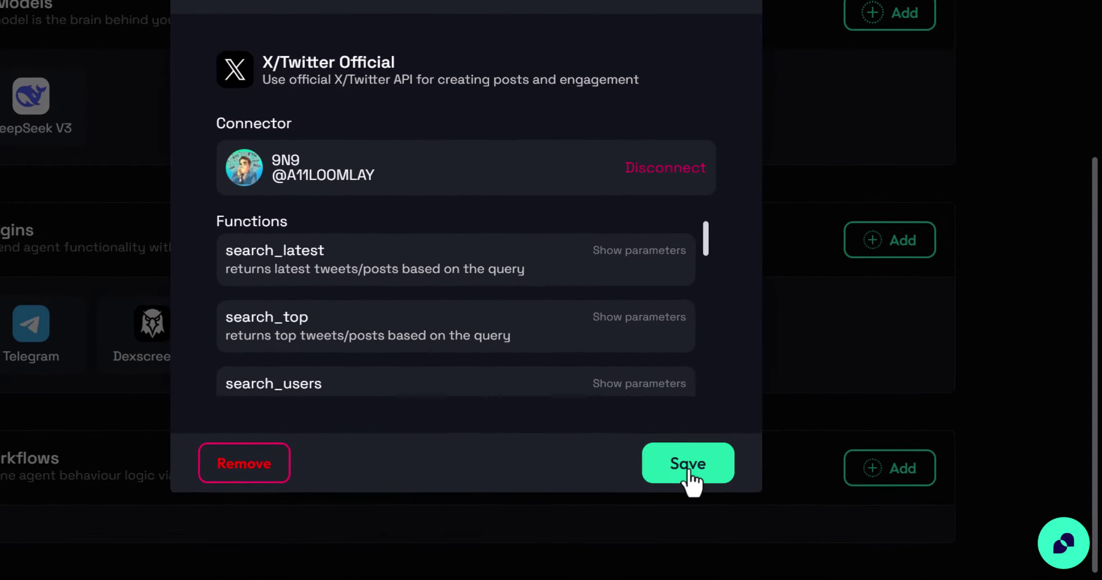
pyautogui.click(687, 467)
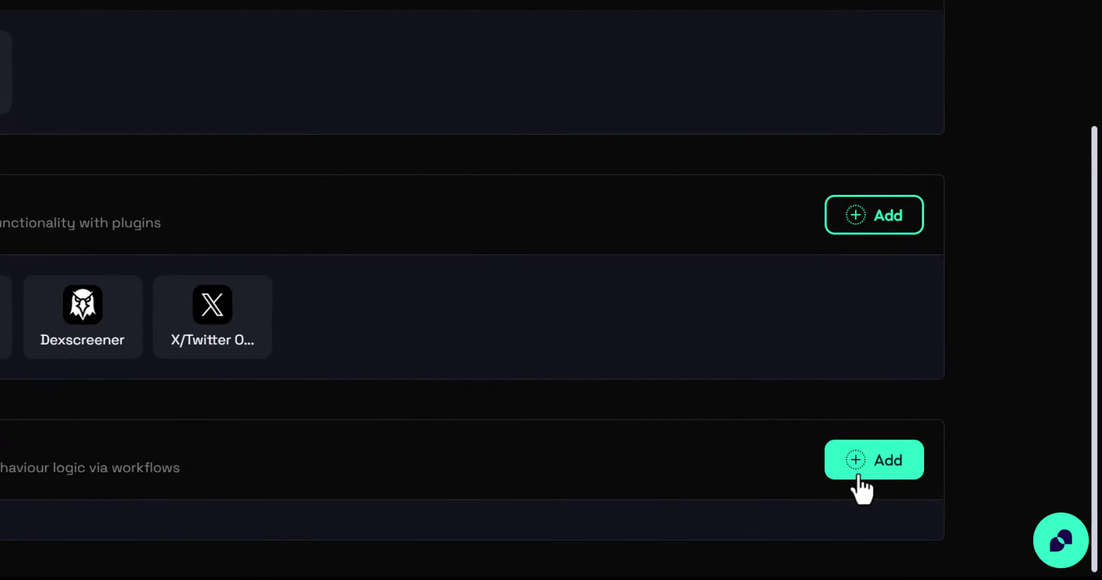
# Add a workflow with the Run on repeat trigger to the agent and open its settings
pyautogui.click(858, 476)
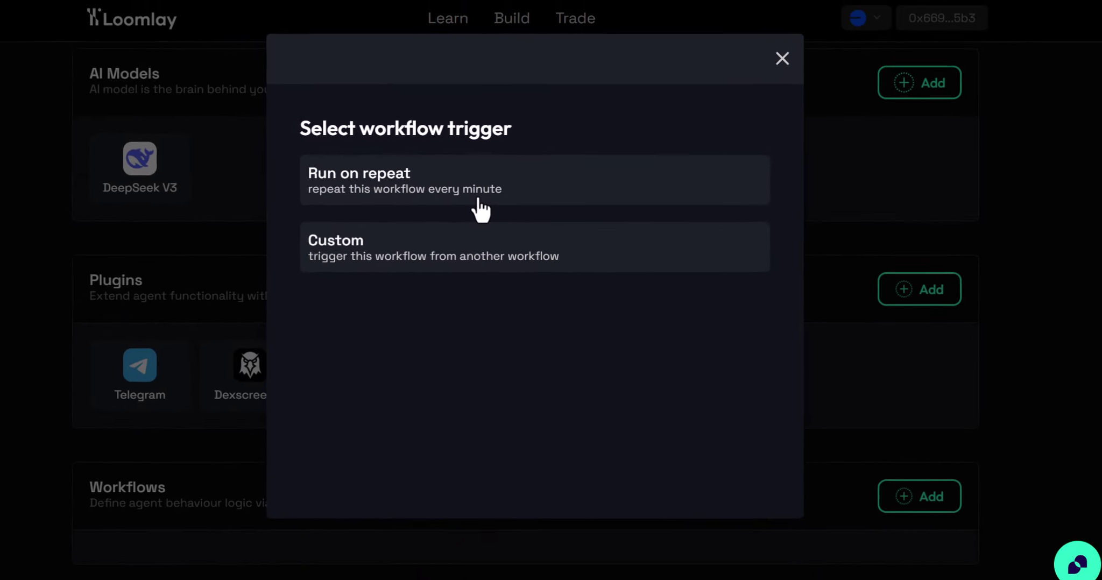
pyautogui.click(478, 199)
pyautogui.scroll(-1, 496, 200)
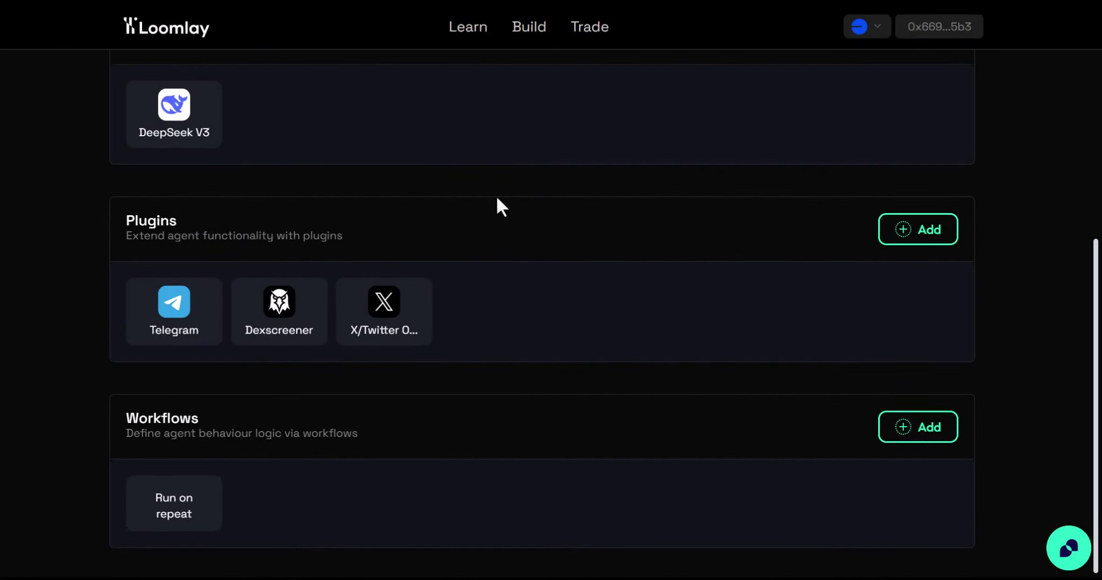
pyautogui.click(209, 512)
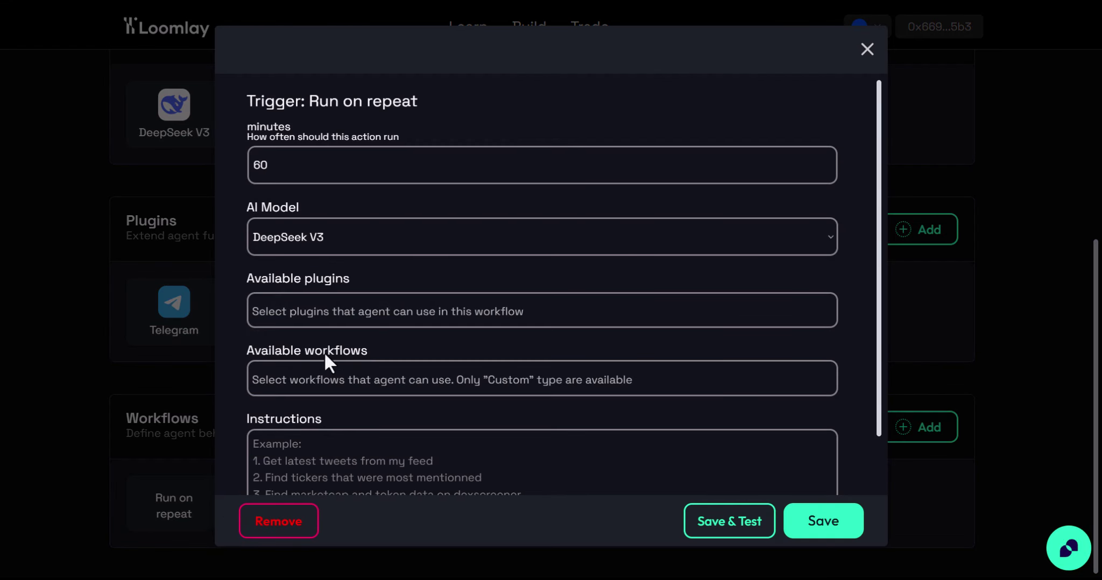
# Make the Telegram, Dexscreener and X/Twitter Official plugins available to the Run on repeat workflow
pyautogui.click(443, 167)
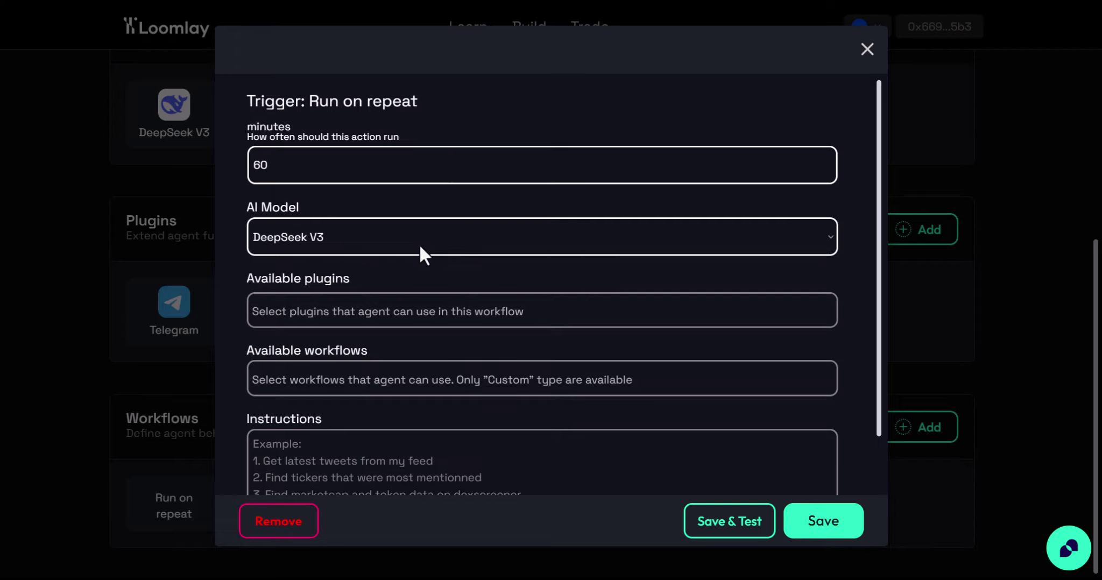
pyautogui.click(437, 306)
pyautogui.click(433, 338)
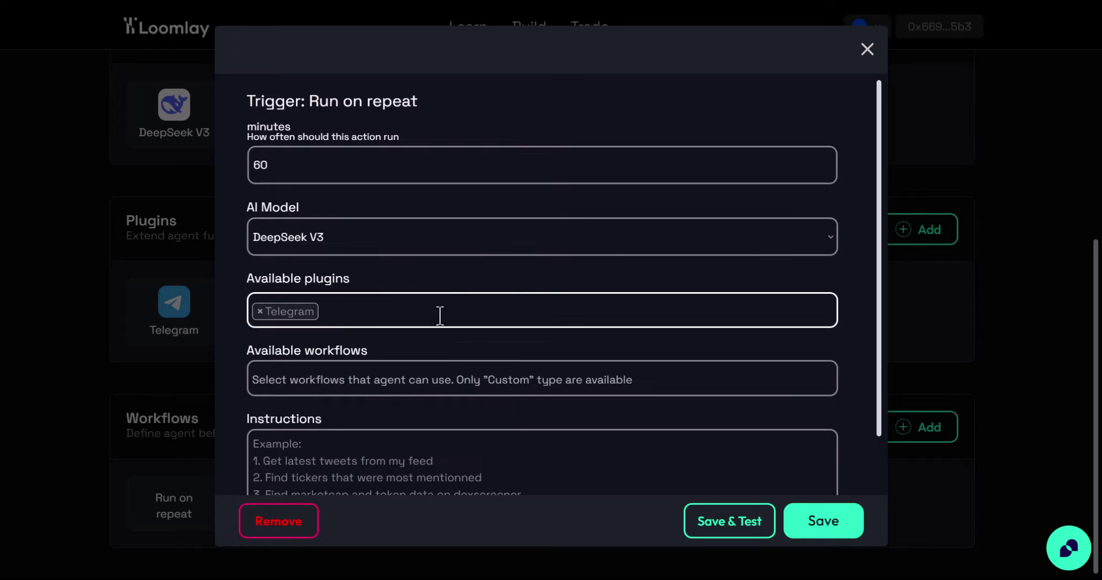
pyautogui.click(438, 315)
pyautogui.click(433, 358)
pyautogui.click(453, 318)
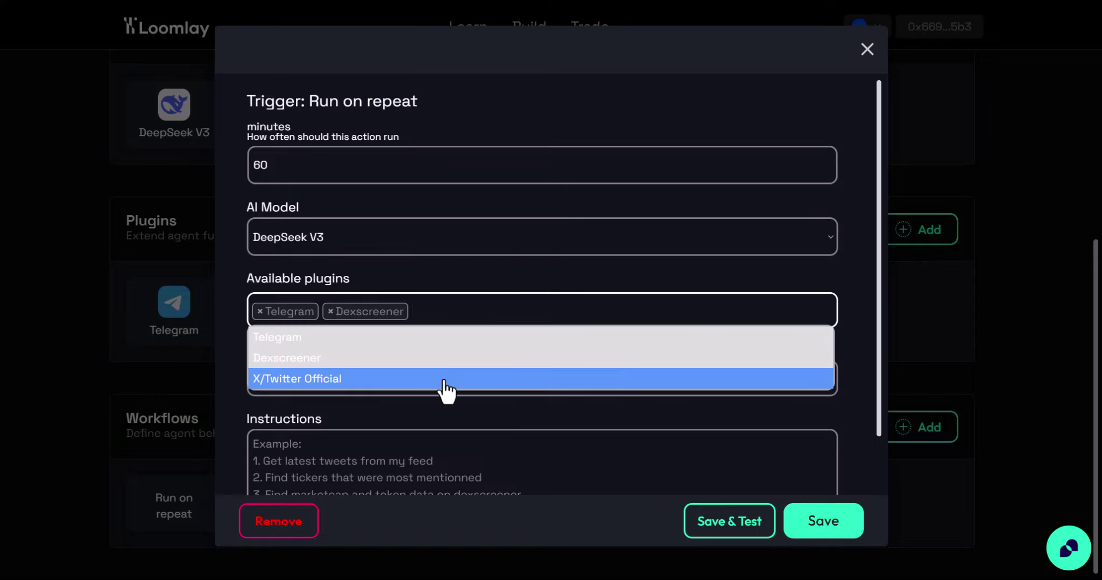
pyautogui.click(445, 380)
pyautogui.click(455, 346)
# Paste and save workflow instructions to fetch the latest whalewatchalert tweet, check second tickers on Dexscreener, and send the top 3 by 24-hour volume to Telegram
pyautogui.scroll(-1, 456, 344)
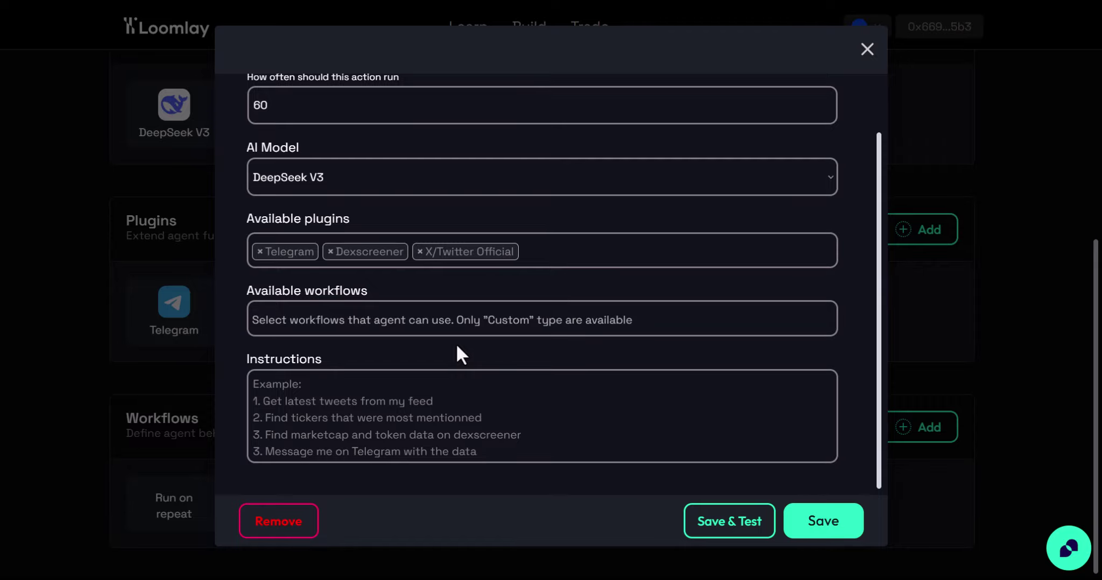
pyautogui.click(443, 376)
pyautogui.hotkey('ctrl', 'v')
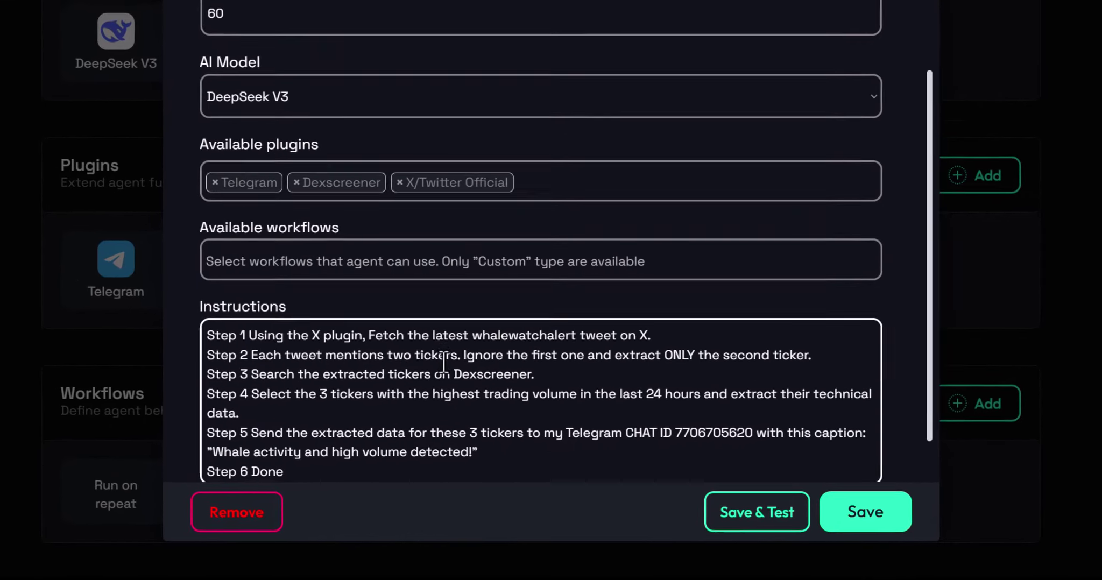
pyautogui.scroll(-1, 444, 363)
pyautogui.click(507, 465)
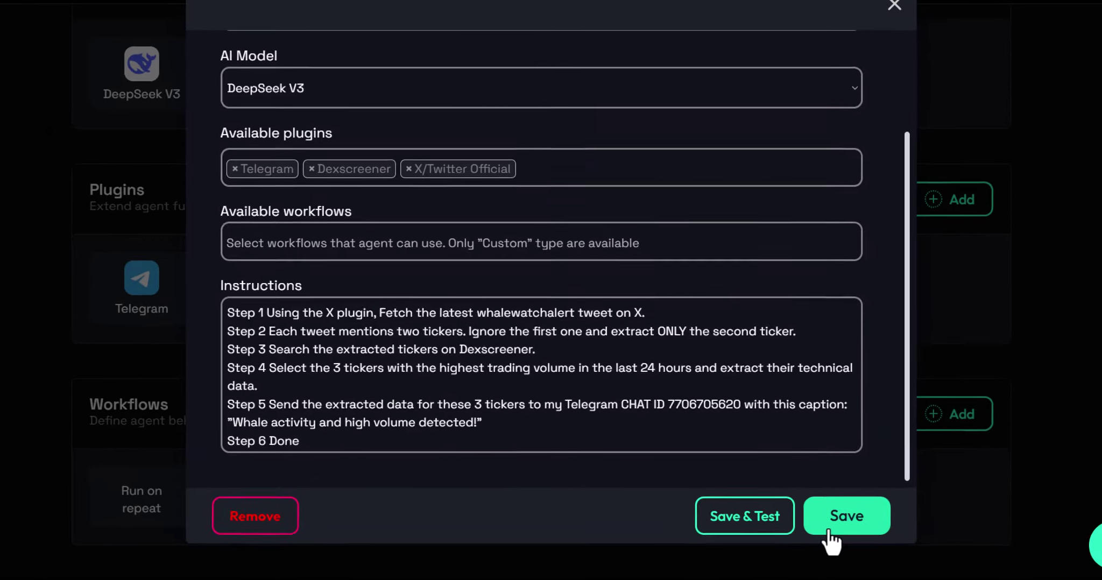
pyautogui.click(807, 534)
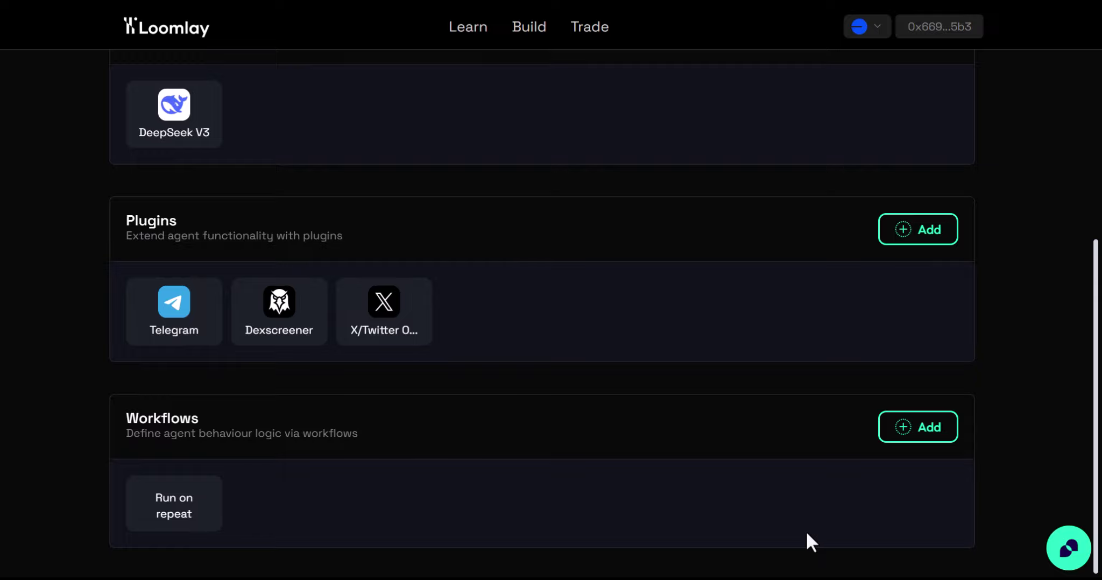
# Publish the agent by minting its NFT for 0.01 ETH and approve the transaction in the wallet
pyautogui.scroll(7, 807, 531)
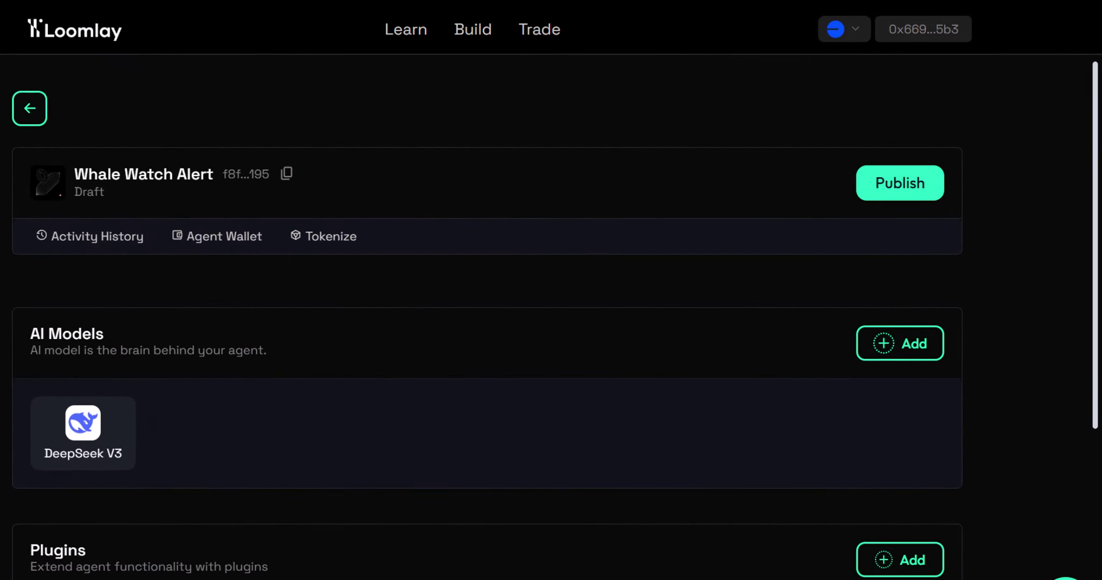
pyautogui.click(904, 195)
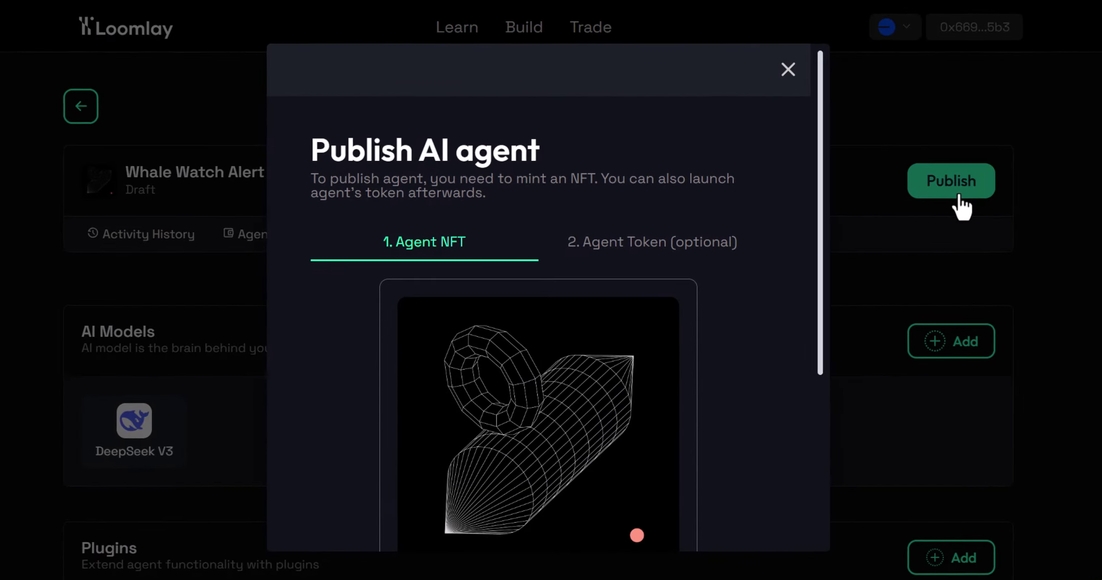
pyautogui.scroll(-5, 801, 210)
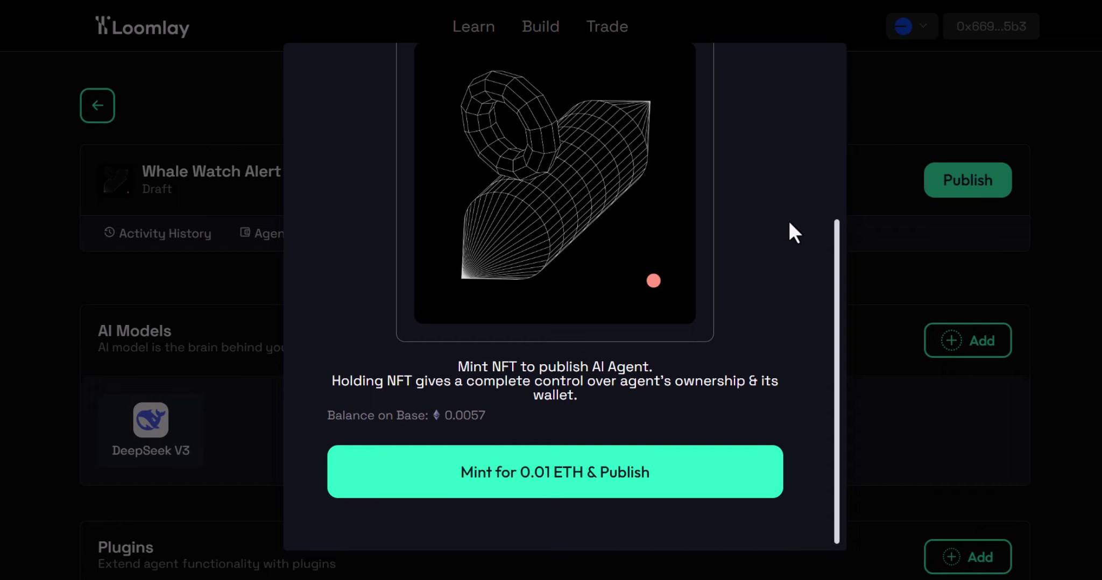
pyautogui.click(553, 494)
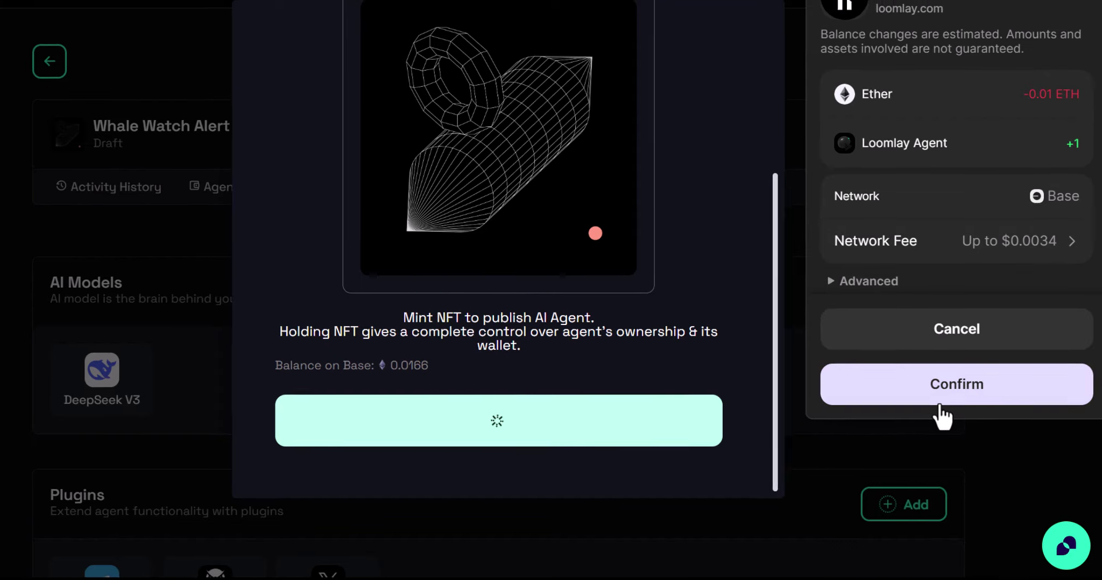
pyautogui.click(954, 413)
# Look through the optional agent token form and skip launching a token
pyautogui.scroll(5, 788, 395)
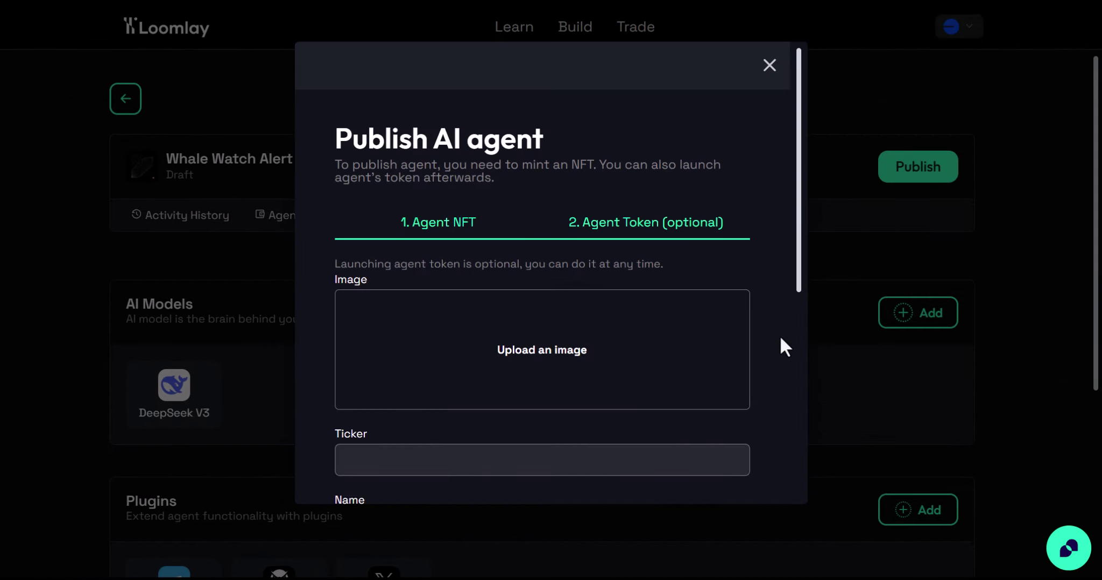
pyautogui.scroll(-1, 795, 298)
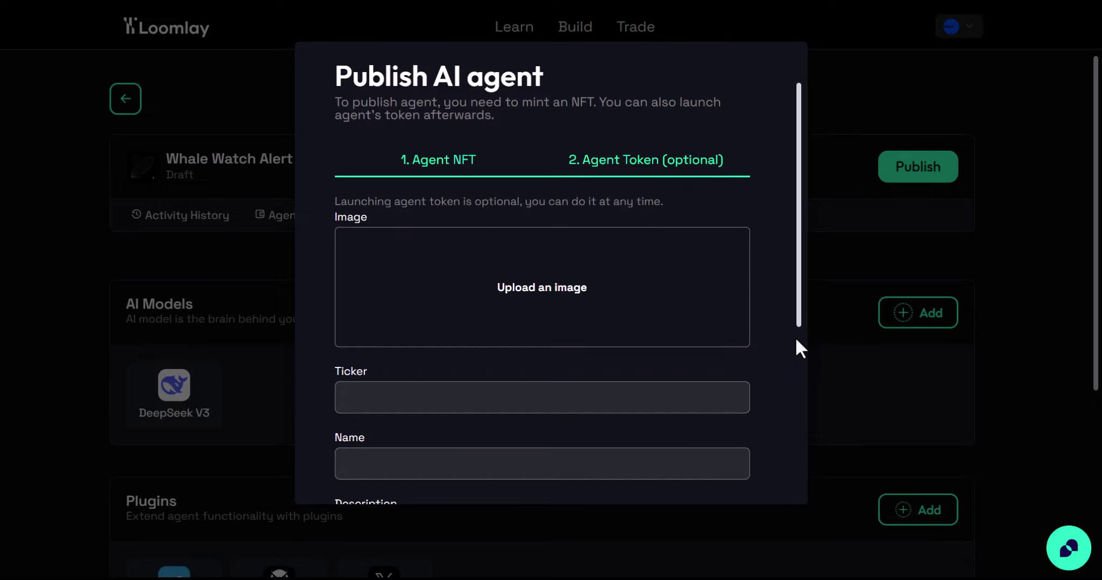
pyautogui.moveTo(796, 337); pyautogui.dragTo(795, 501)
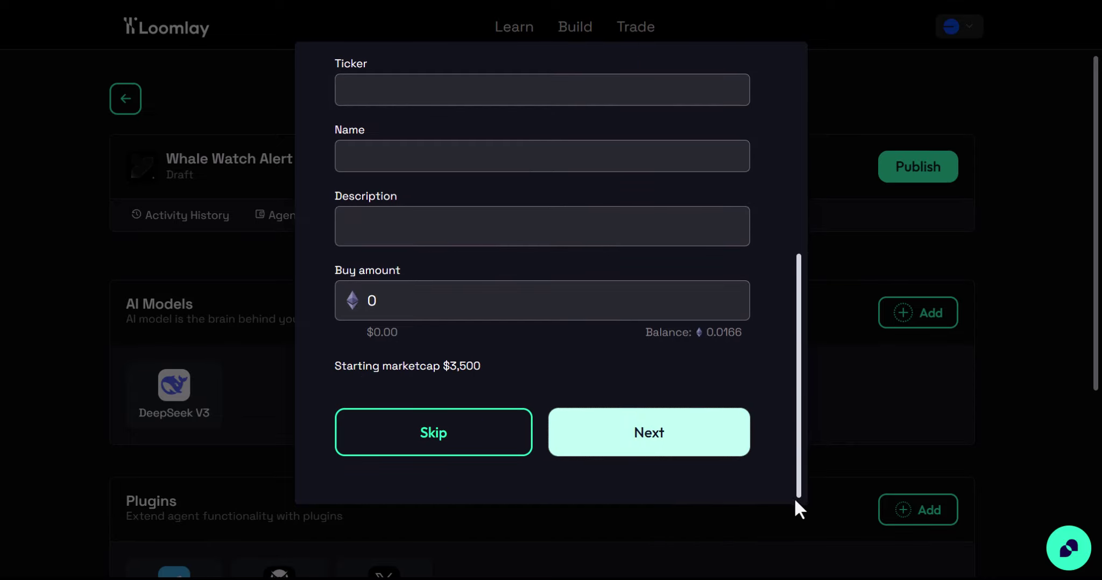
pyautogui.click(465, 450)
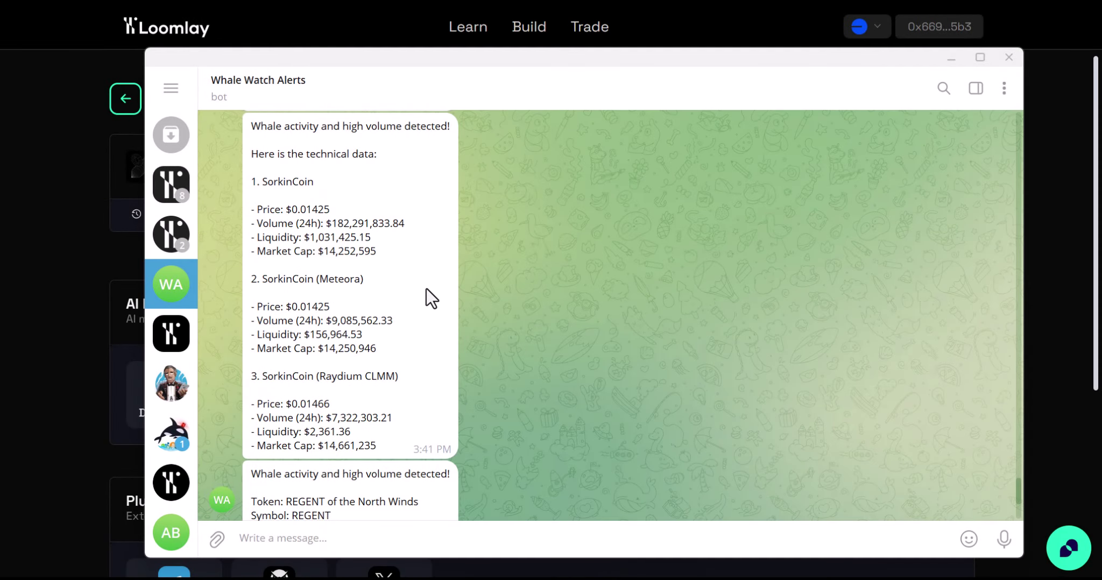
# In the Telegram chat with the Whale Watch Alerts bot, react with a heart to the latest alert message
pyautogui.doubleClick(425, 279)
pyautogui.scroll(-3, 425, 279)
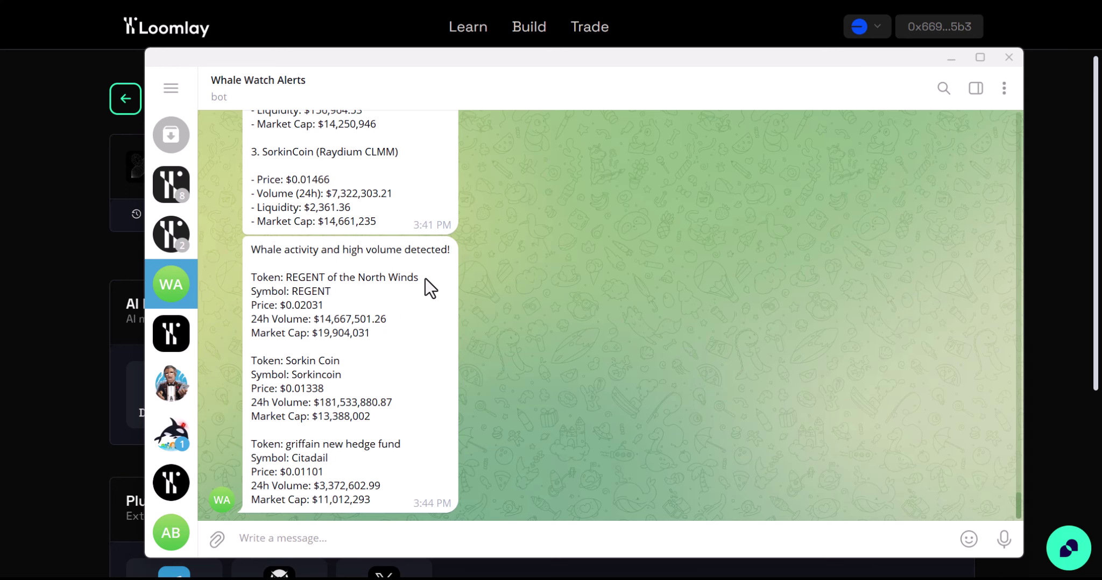
pyautogui.doubleClick(433, 351)
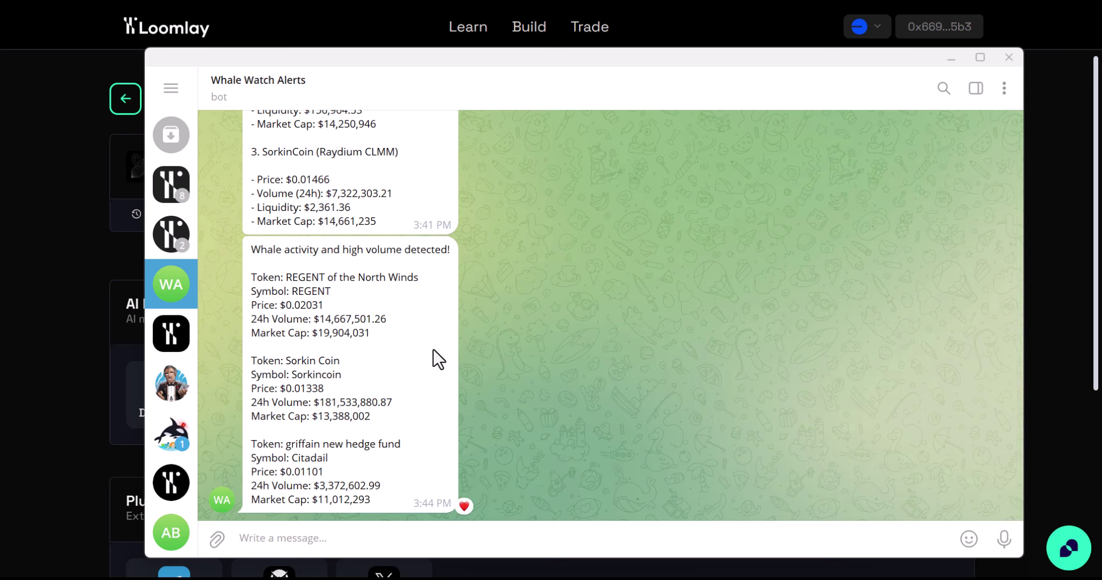